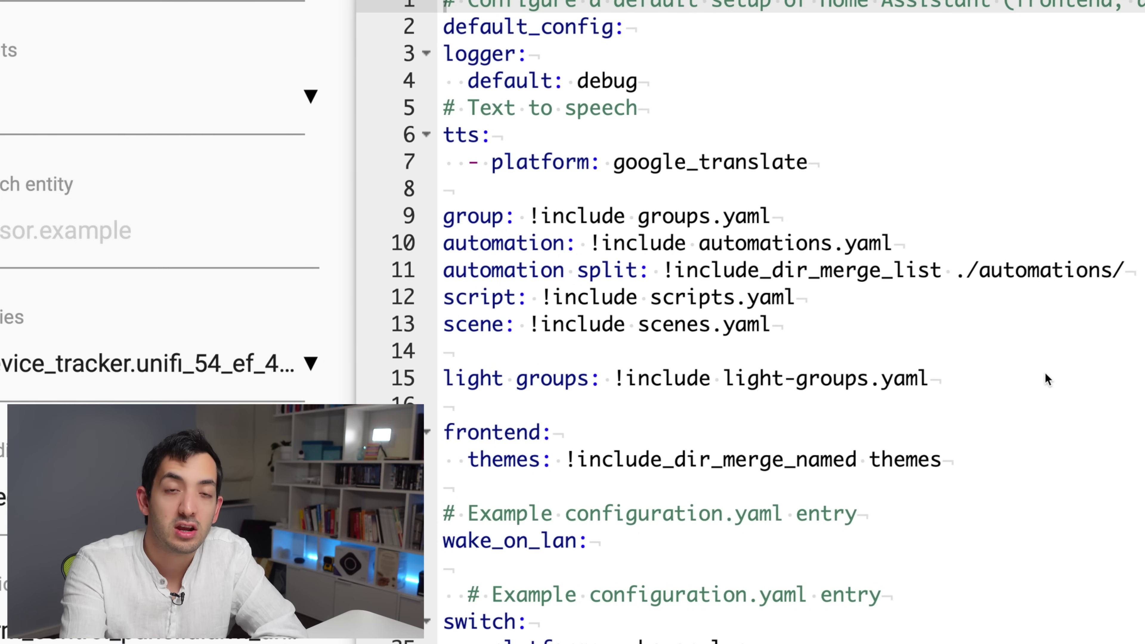
- Highlight the automation include line and the scene: key on line 13 in the config file
{"action": "left_click", "coordinate": [677, 266]}
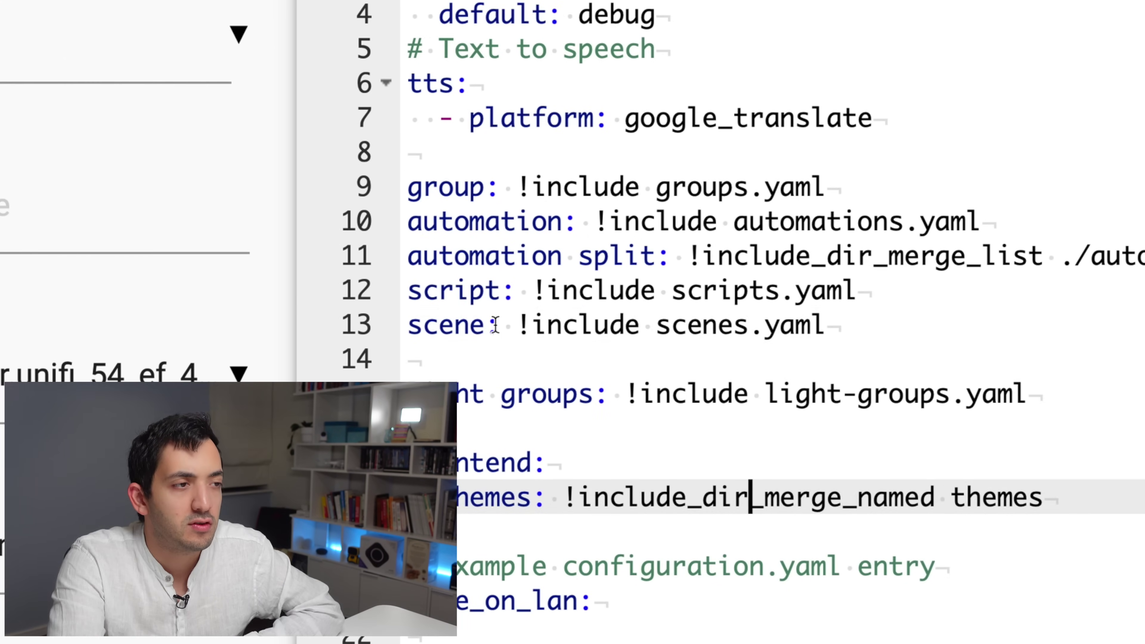
{"action": "left_click_drag", "start_coordinate": [489, 326], "coordinate": [885, 327]}
{"action": "left_click", "coordinate": [516, 325]}
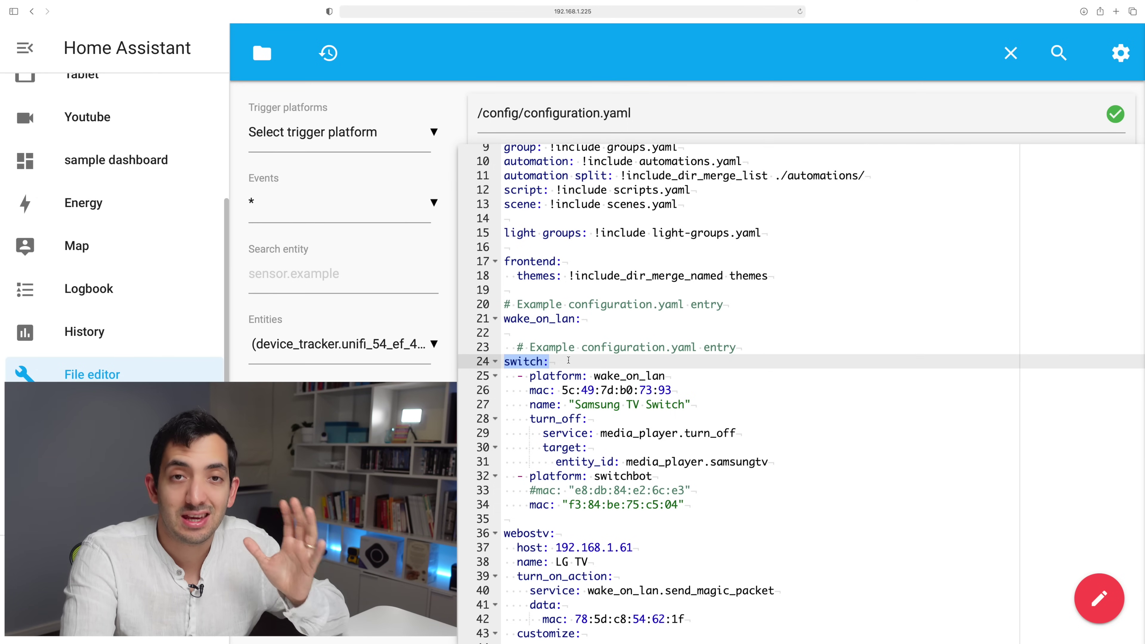
- Highlight the wake_on_lan switch entry on lines 25–31 and the switchbot switch entry
{"action": "scroll", "coordinate": [568, 359], "scroll_direction": "down", "scroll_amount": 1}
{"action": "left_click_drag", "start_coordinate": [517, 364], "coordinate": [791, 464]}
{"action": "left_click_drag", "start_coordinate": [791, 464], "coordinate": [839, 446]}
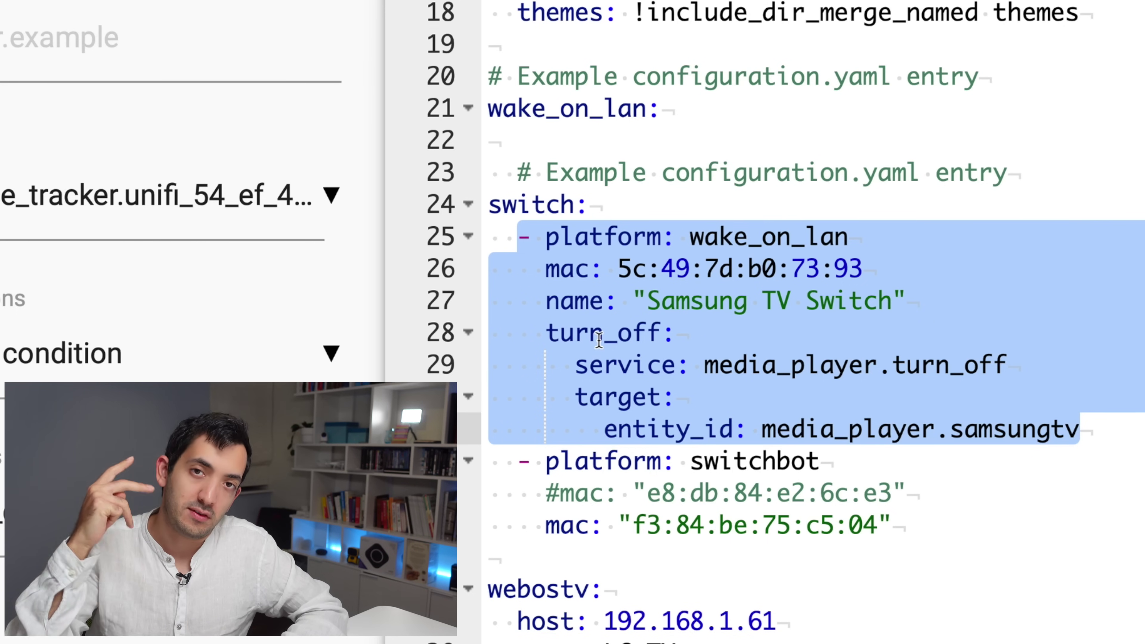
{"action": "left_click_drag", "start_coordinate": [489, 460], "coordinate": [1069, 531]}
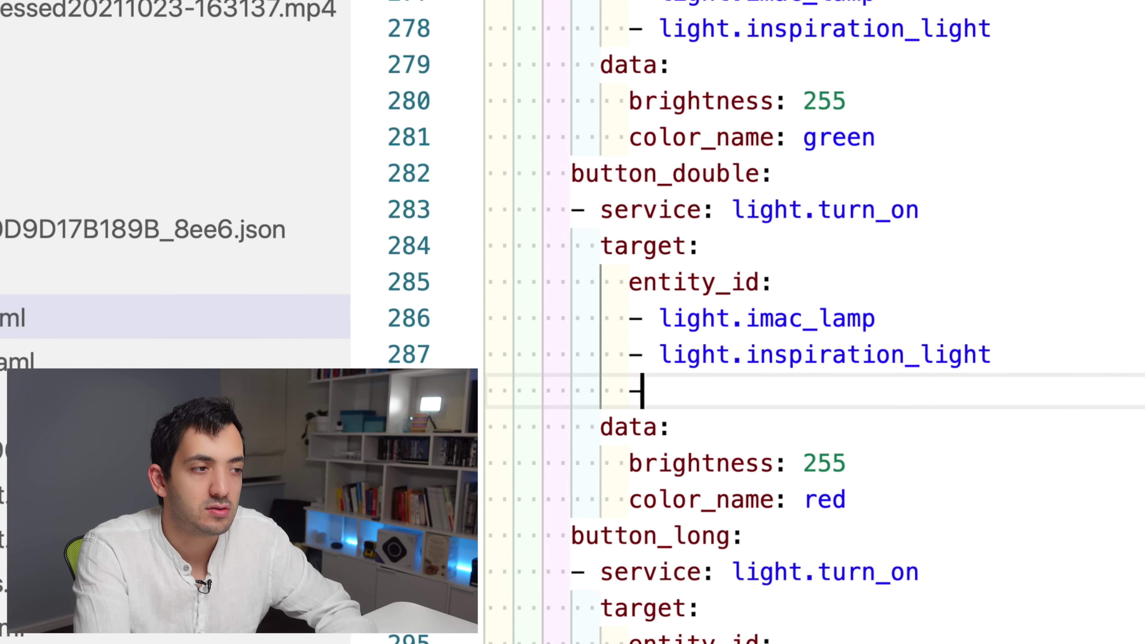
- Add an unfinished '- light.' entry under button_double to show entity suggestions, then return to the target line
{"action": "type", "text": "light."}
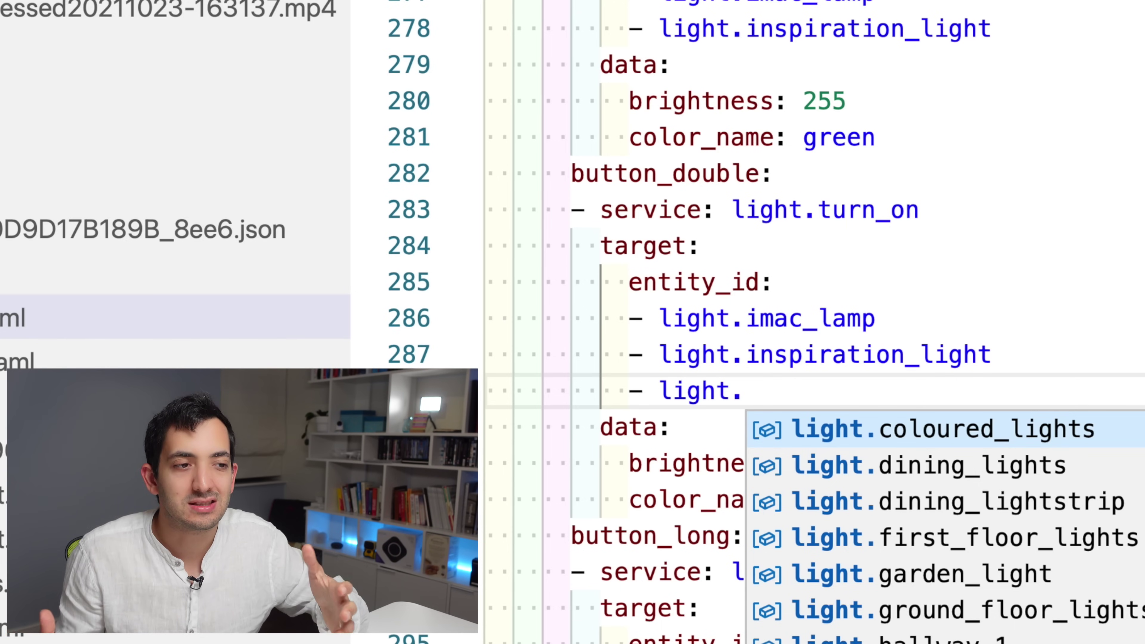
{"action": "left_click", "coordinate": [1052, 254]}
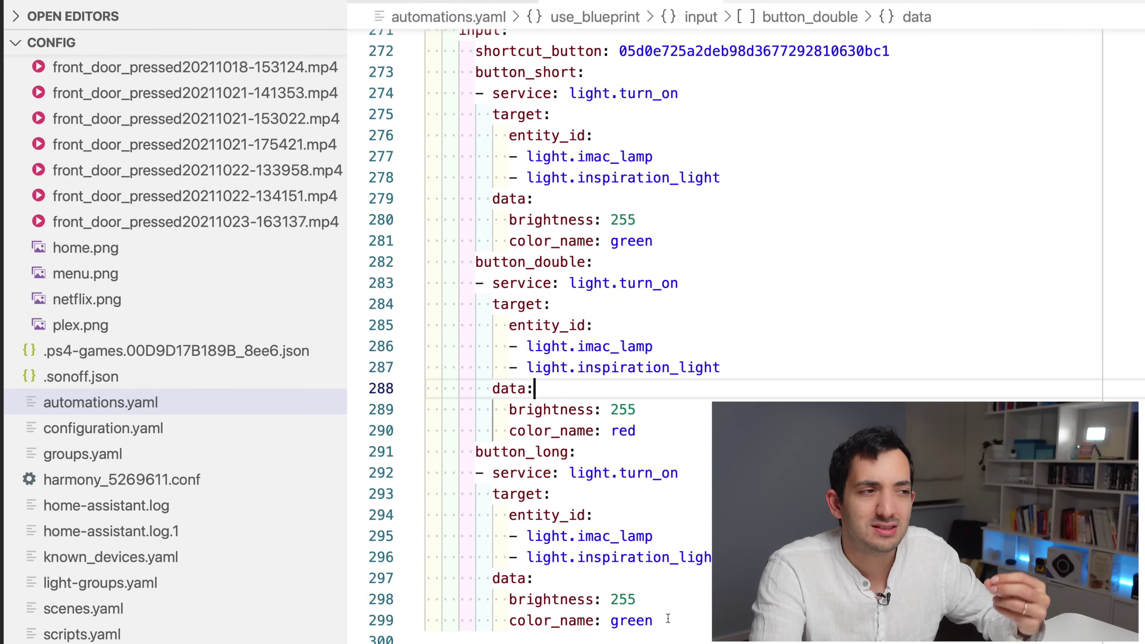
- Scroll the Explorer up and expand the Home Security and Arm Alarm automation folders
{"action": "scroll", "coordinate": [108, 467], "scroll_direction": "up", "scroll_amount": 3}
{"action": "scroll", "coordinate": [108, 467], "scroll_direction": "up", "scroll_amount": 20}
{"action": "left_click", "coordinate": [42, 302]}
{"action": "left_click", "coordinate": [46, 323]}
{"action": "left_click", "coordinate": [82, 354]}
{"action": "left_click", "coordinate": [748, 394]}
{"action": "scroll", "coordinate": [715, 400], "scroll_direction": "up", "scroll_amount": 1}
{"action": "left_click", "coordinate": [428, 39]}
{"action": "left_click_drag", "start_coordinate": [453, 47], "coordinate": [684, 44]}
{"action": "left_click", "coordinate": [684, 44]}
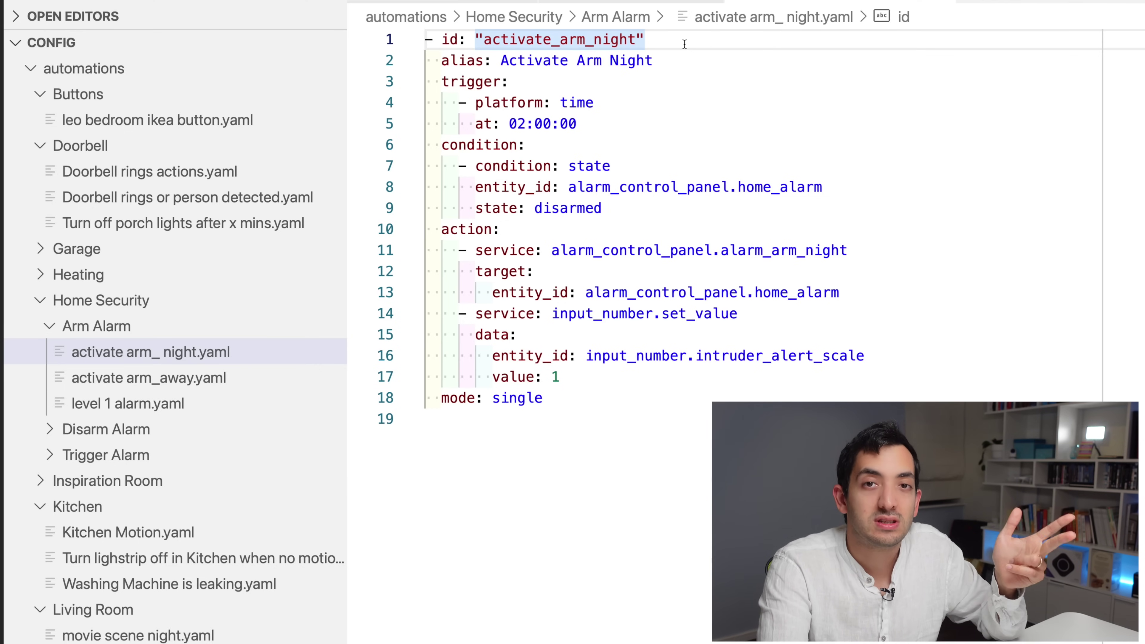
{"action": "key", "text": "Down"}
{"action": "key", "text": "Down"}
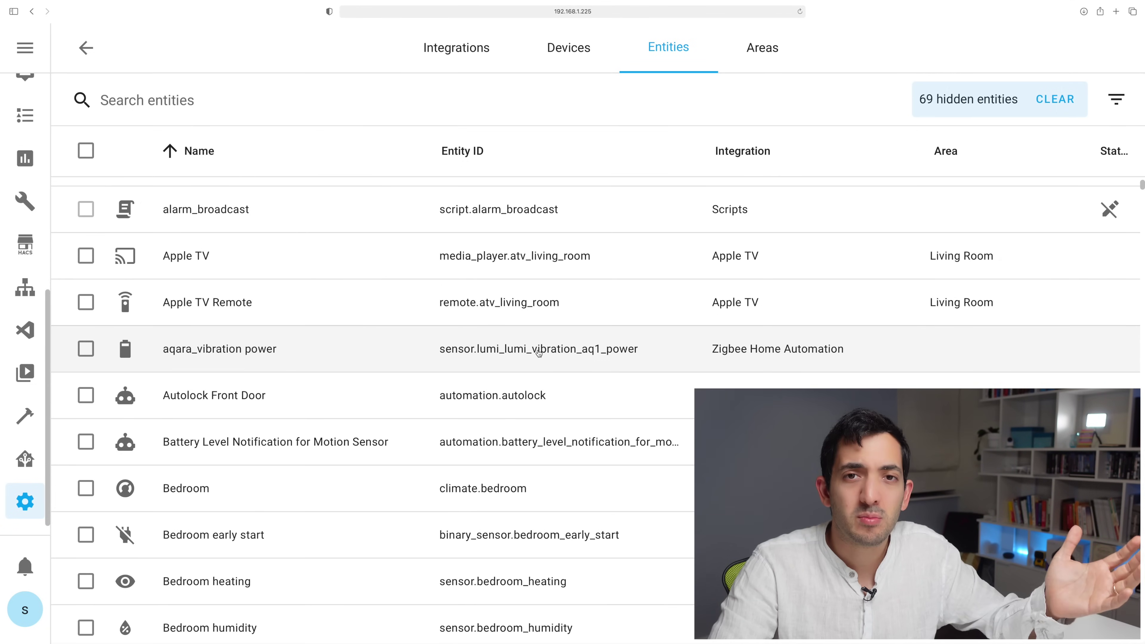
- Scroll down the Entities table to review entity names, IDs and integrations
{"action": "scroll", "coordinate": [619, 357], "scroll_direction": "down", "scroll_amount": 5}
{"action": "scroll", "coordinate": [586, 417], "scroll_direction": "down", "scroll_amount": 3}
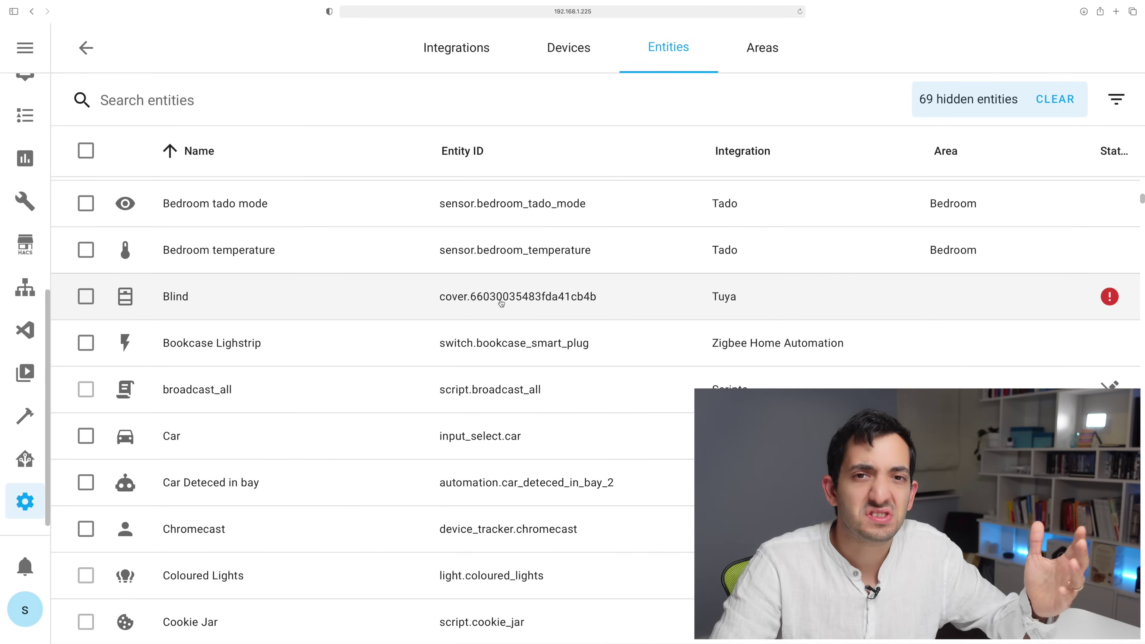
- Delete the stray '_swich' suffix so the Bookcase Lightstrip ID reads switch.bookcase_smart_plug
{"action": "left_click_drag", "start_coordinate": [437, 344], "coordinate": [473, 347]}
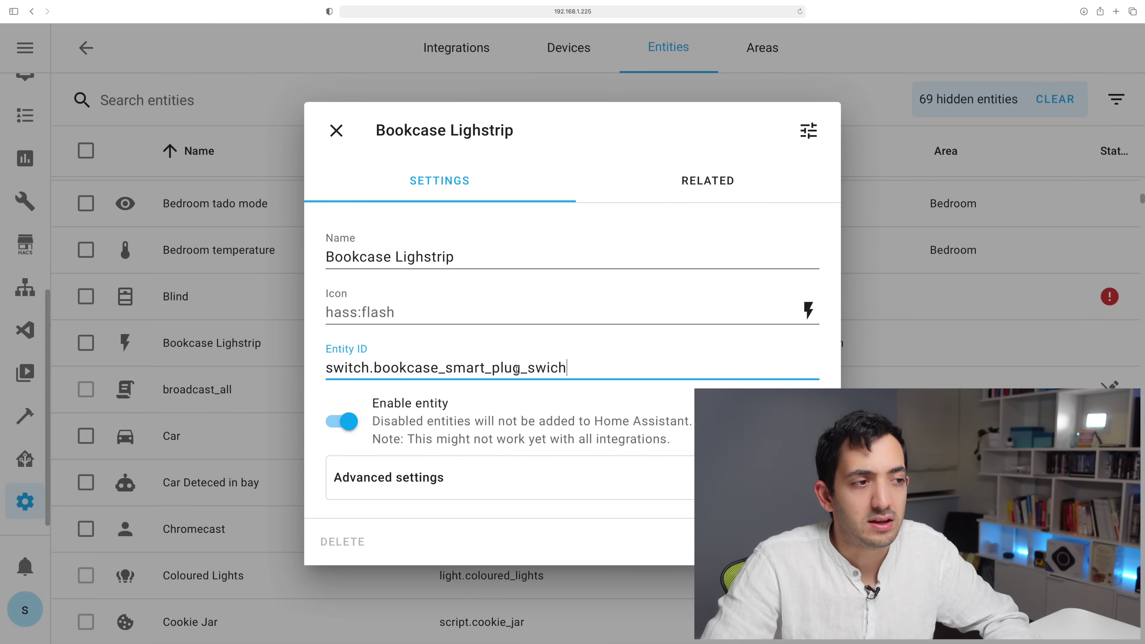
{"action": "left_click_drag", "start_coordinate": [517, 369], "coordinate": [604, 368]}
{"action": "key", "text": "BackSpace"}
{"action": "left_click_drag", "start_coordinate": [458, 252], "coordinate": [336, 252]}
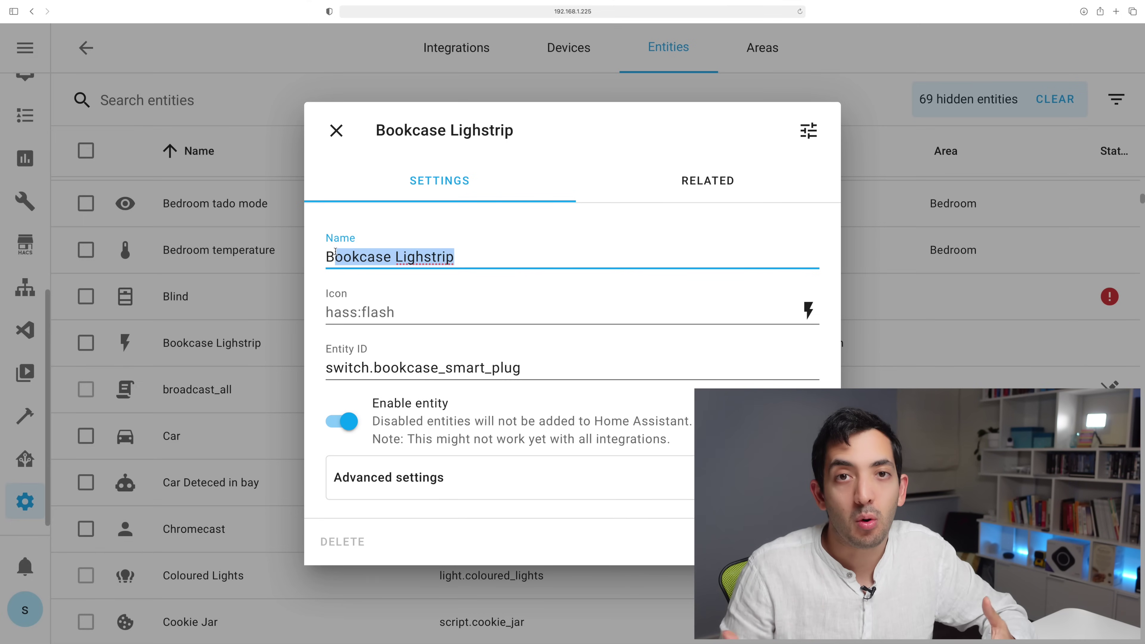
{"action": "left_click", "coordinate": [356, 313]}
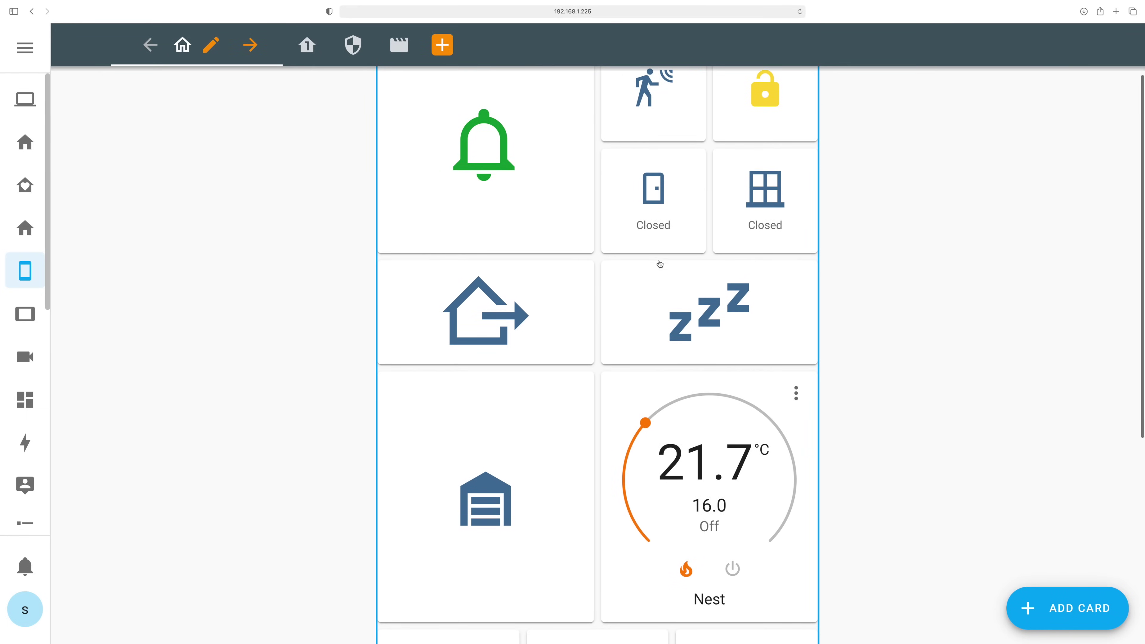
{"action": "scroll", "coordinate": [659, 263], "scroll_direction": "down", "scroll_amount": 5}
{"action": "scroll", "coordinate": [539, 502], "scroll_direction": "down", "scroll_amount": 3}
- Open the Grid Card Configuration for the grid holding the alarm, sensor, scene and thermostat cards
{"action": "left_click", "coordinate": [421, 568]}
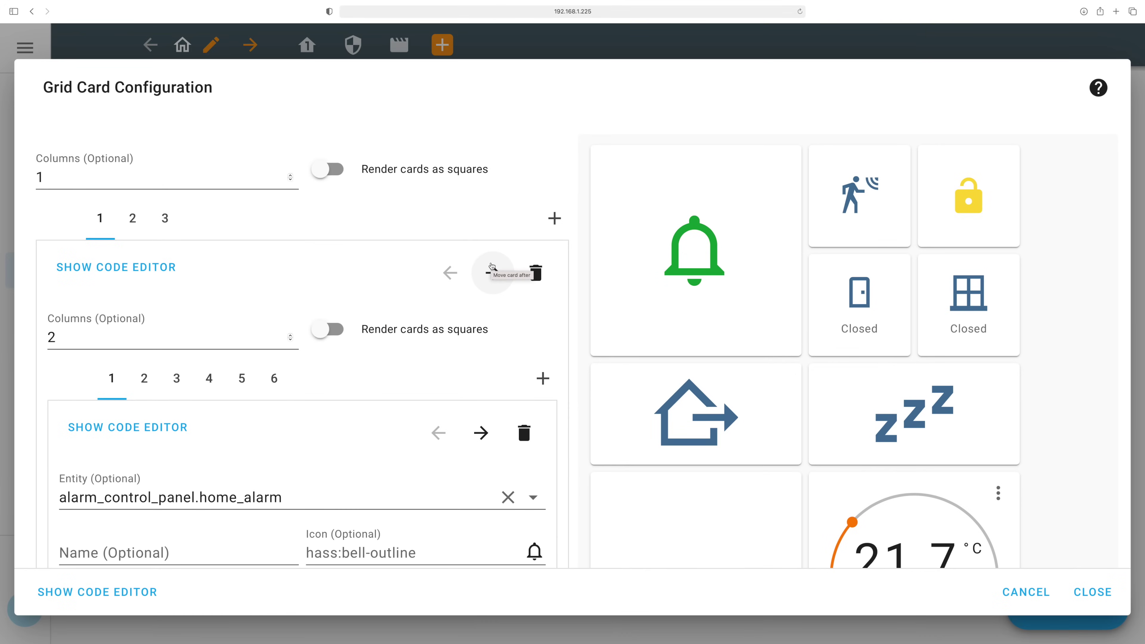